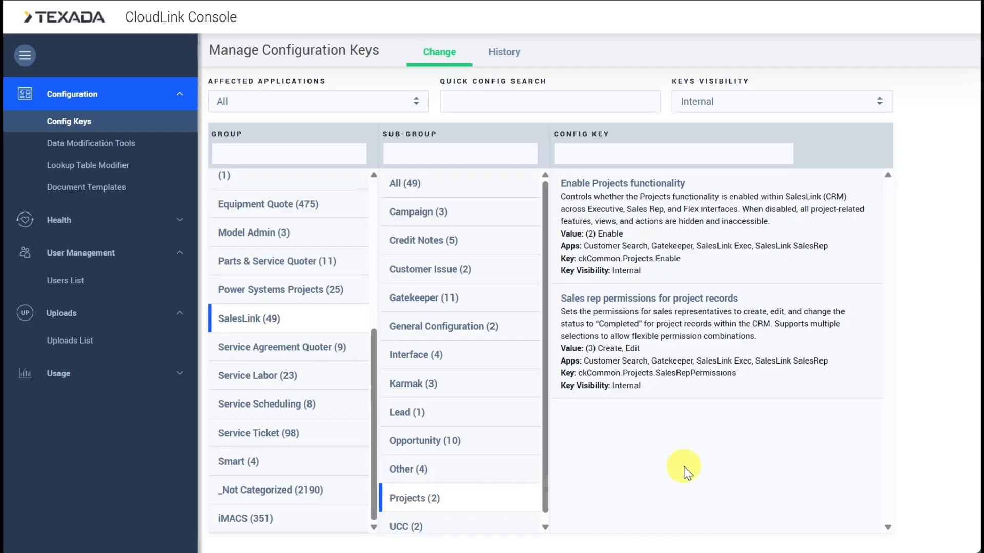
Review the Enable Projects functionality configuration key, including its key name and running value, and close it without updating.
left_click(767, 257)
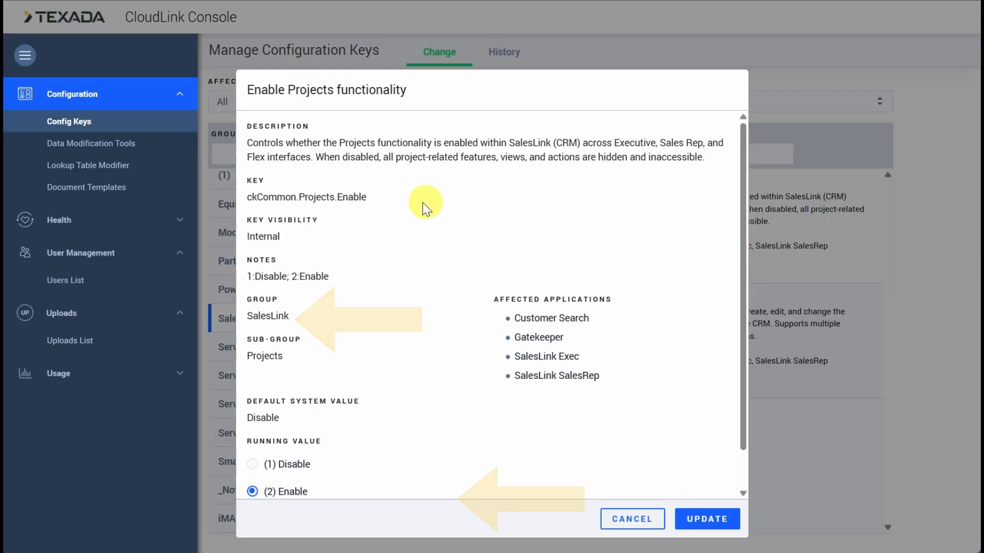
left_click_drag(369, 199, 246, 199)
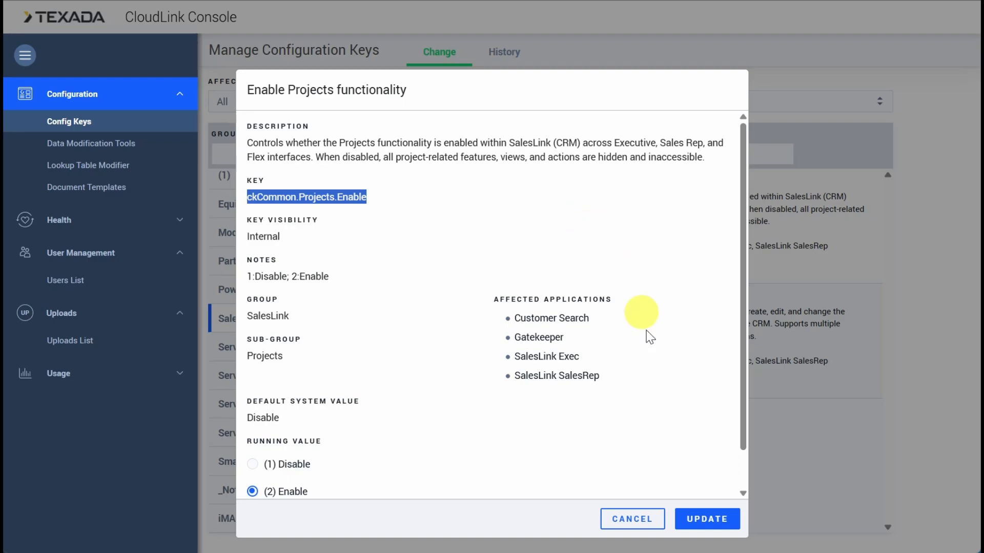
left_click(633, 519)
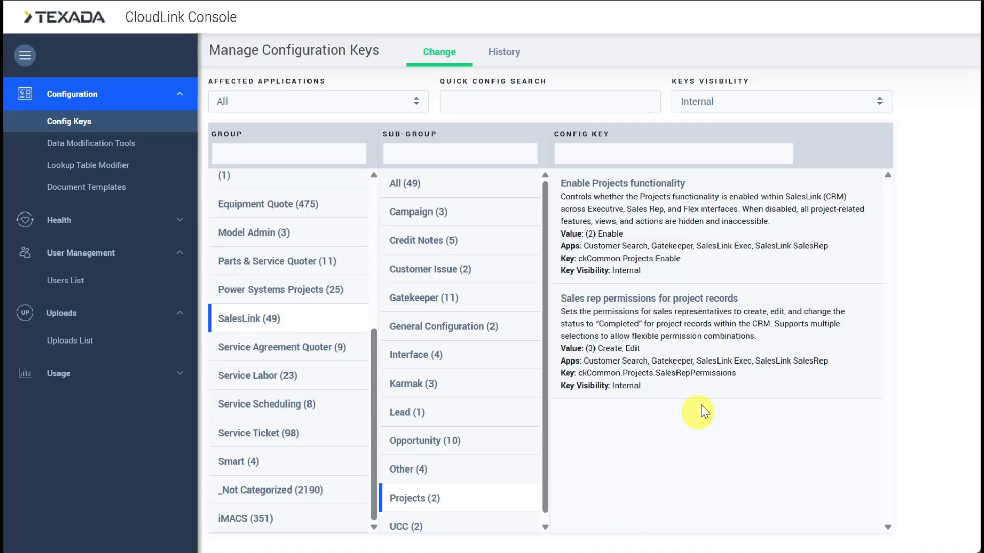
Review the Sales rep permissions for project records configuration key, including its key name and all running value options.
left_click(709, 387)
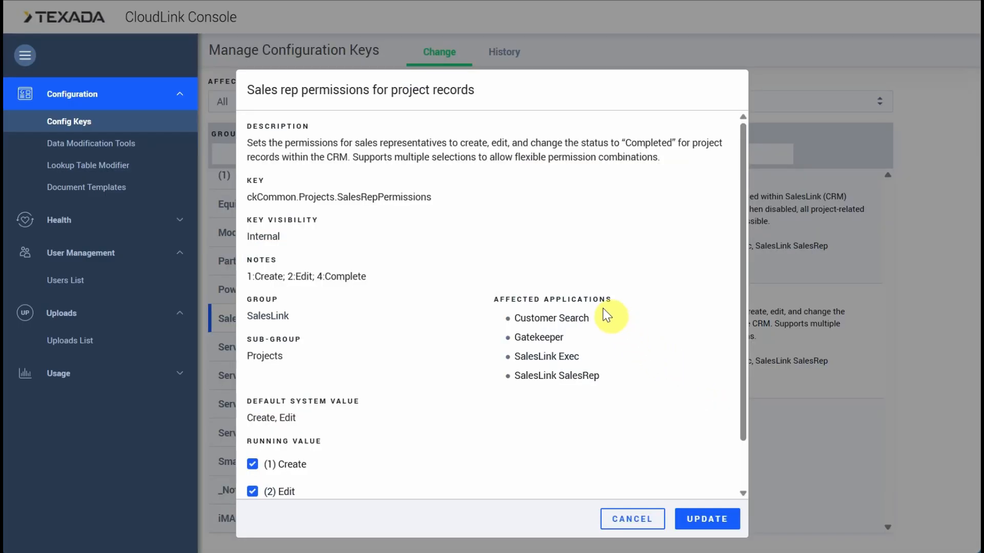
left_click_drag(442, 199, 250, 200)
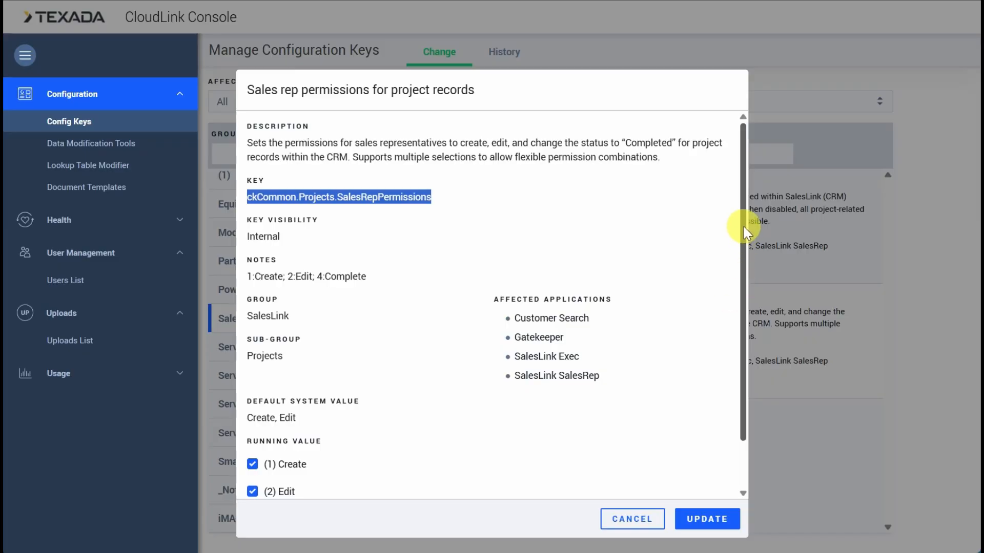
left_click_drag(743, 226, 736, 295)
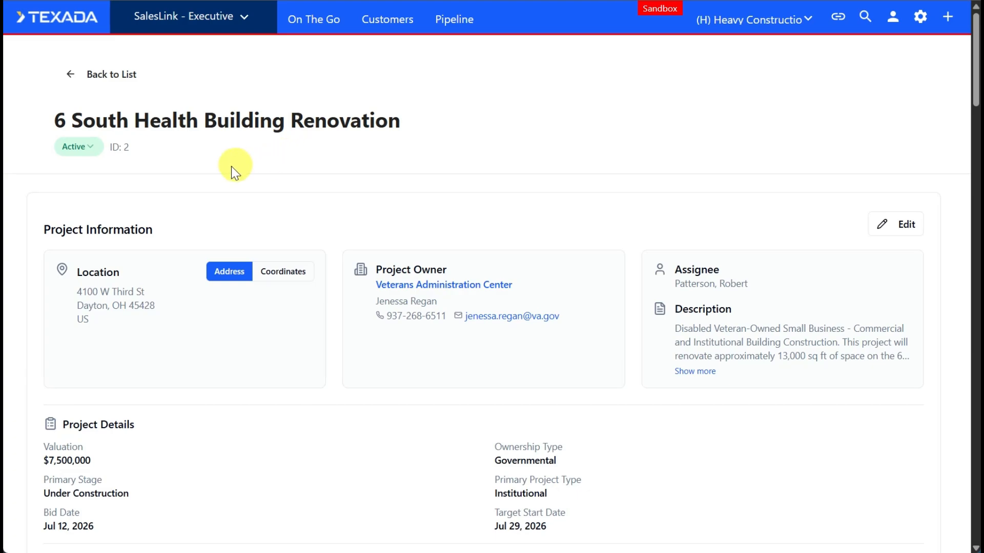
Set the status of the 6 South Health Building Renovation project to Completed.
left_click(97, 149)
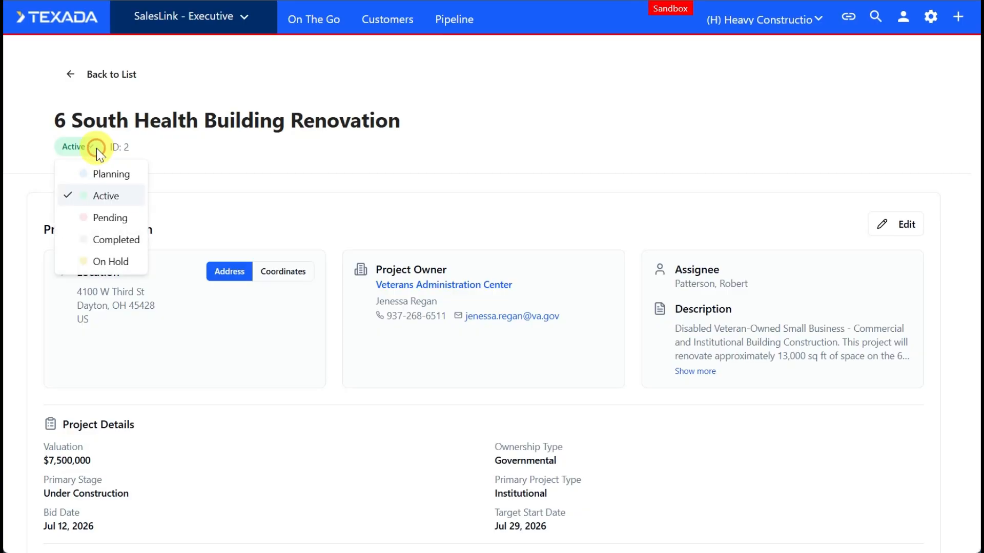
left_click(126, 241)
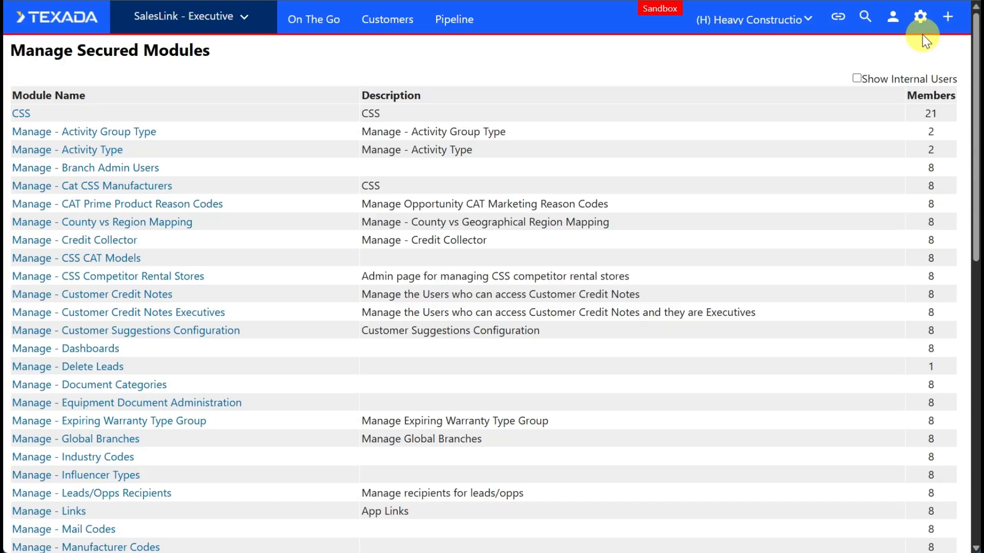
Open the Manage - Secured Modules administration page and locate the Manage - Project Administration module.
left_click(921, 17)
left_click_drag(924, 45, 930, 245)
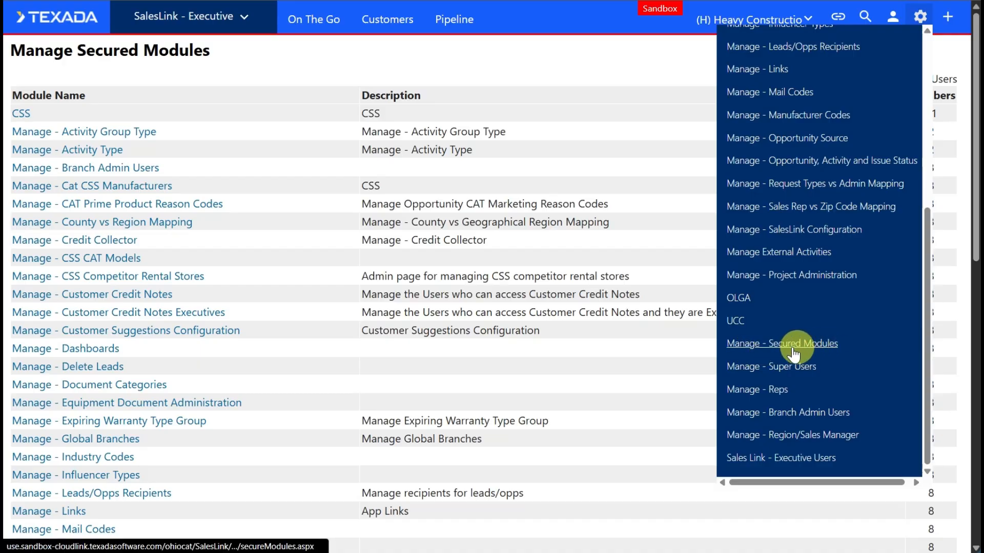
left_click(828, 348)
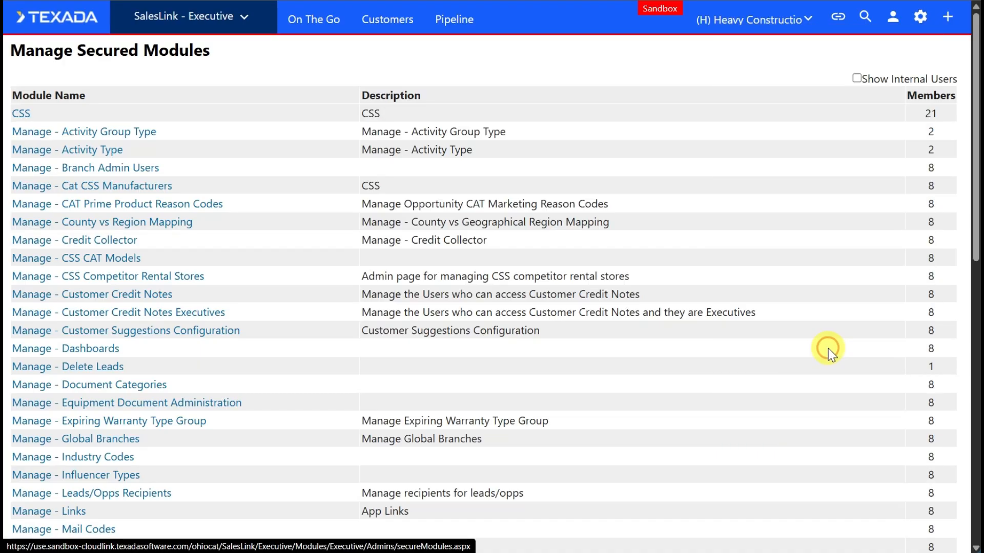
left_click_drag(976, 174, 959, 325)
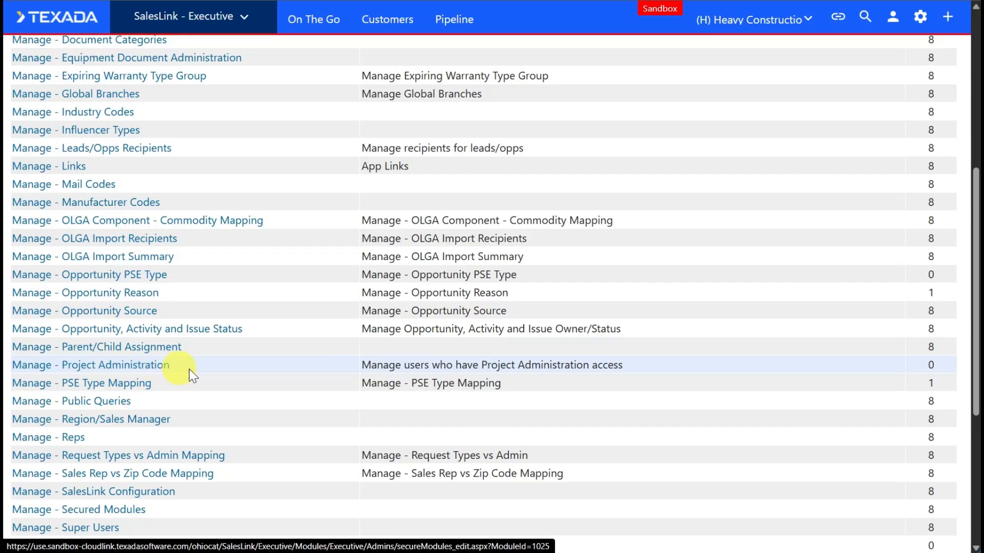
Open the Manage - Project Administration page from the administration options.
left_click(921, 17)
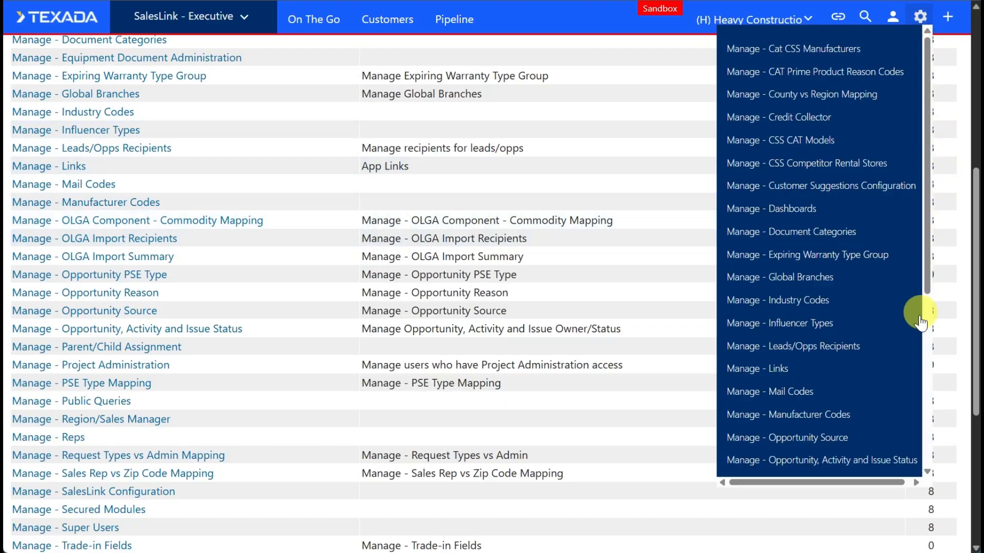
left_click_drag(925, 278, 924, 364)
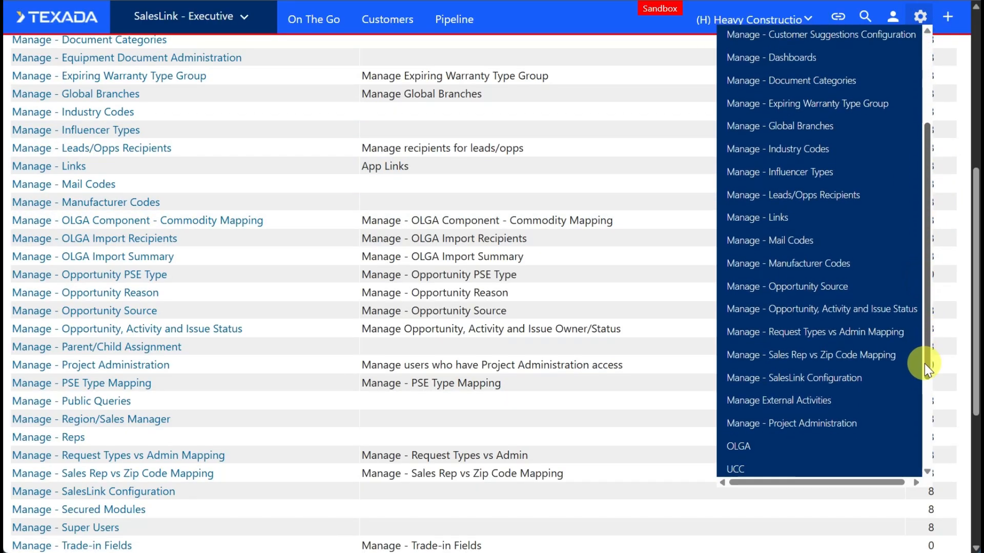
left_click(801, 425)
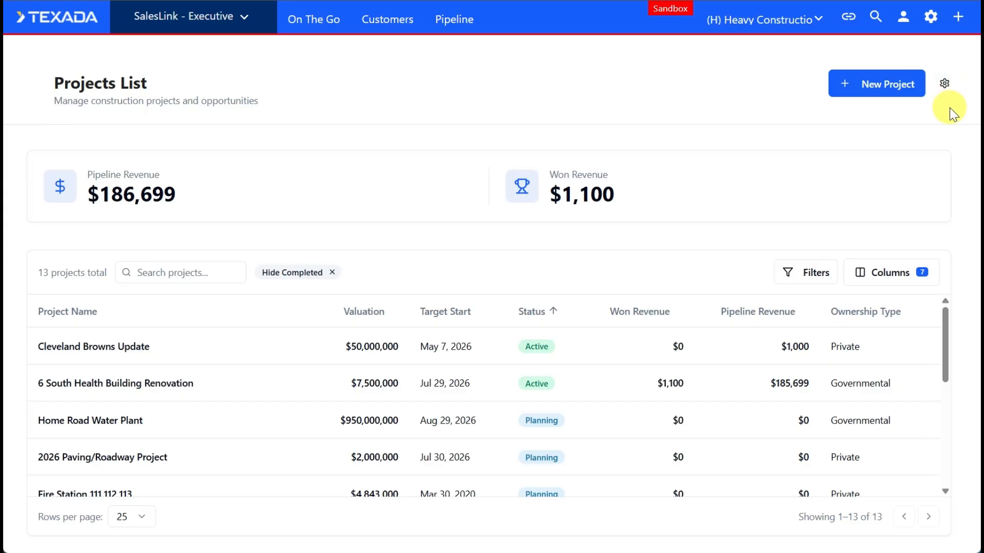
Open the dropdown management for projects and view the Project Status values in edit mode.
left_click(944, 85)
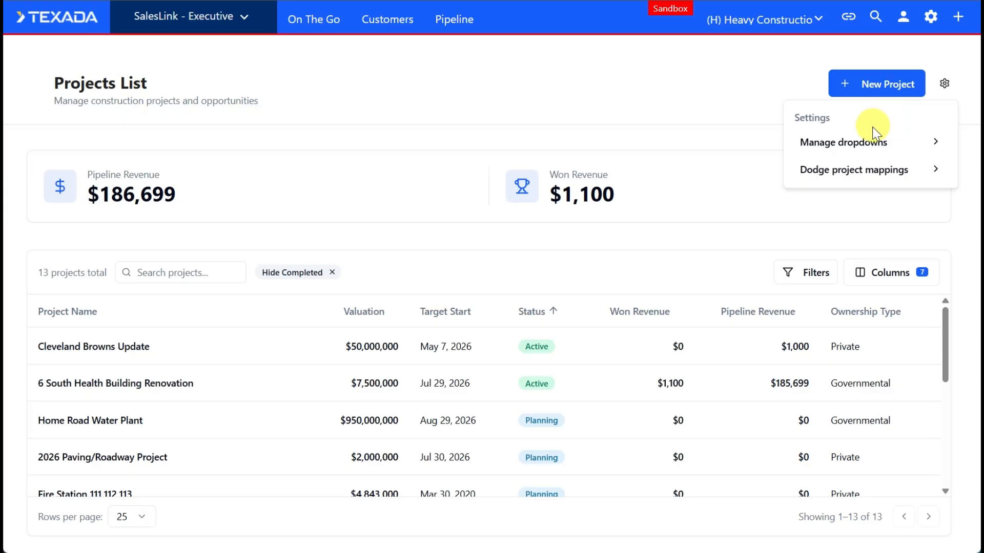
left_click(867, 141)
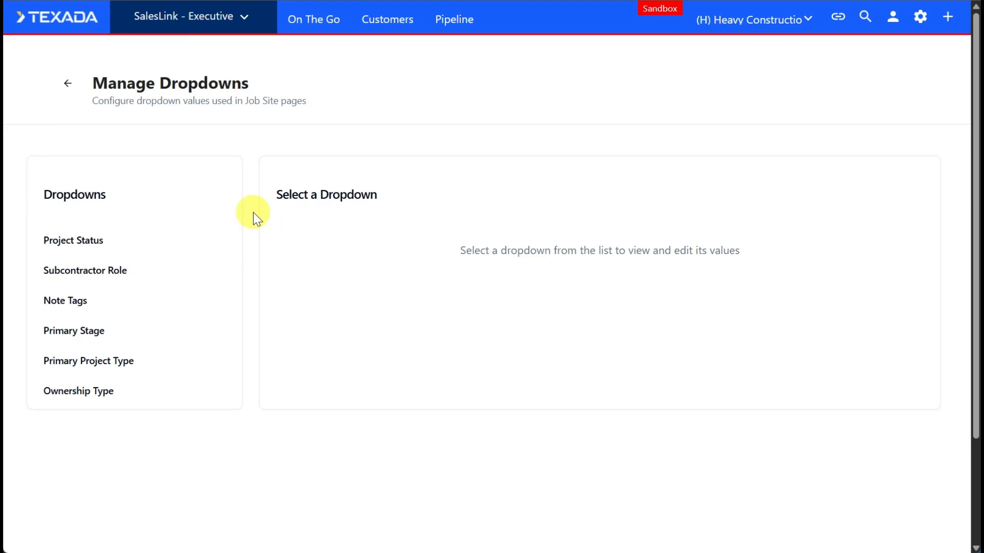
left_click(94, 246)
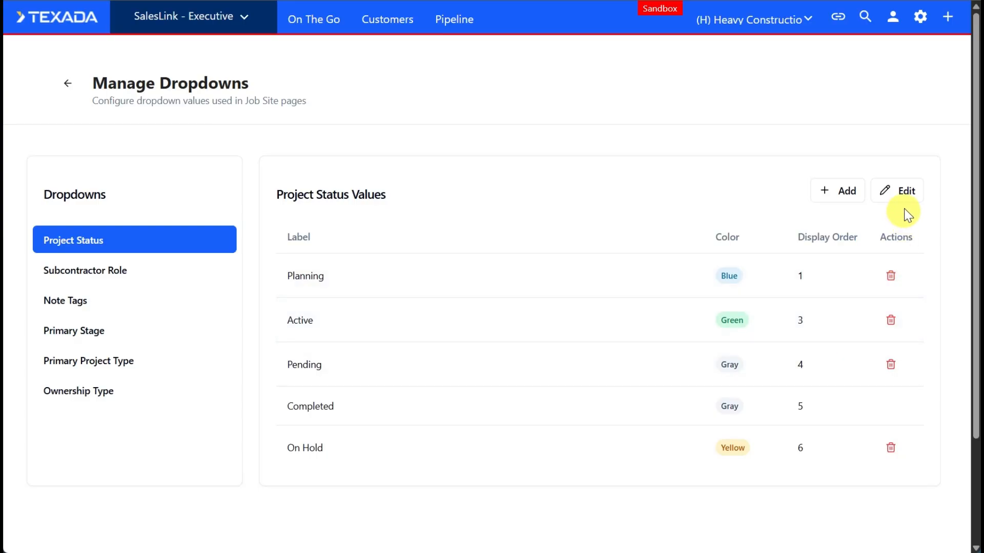
left_click(903, 194)
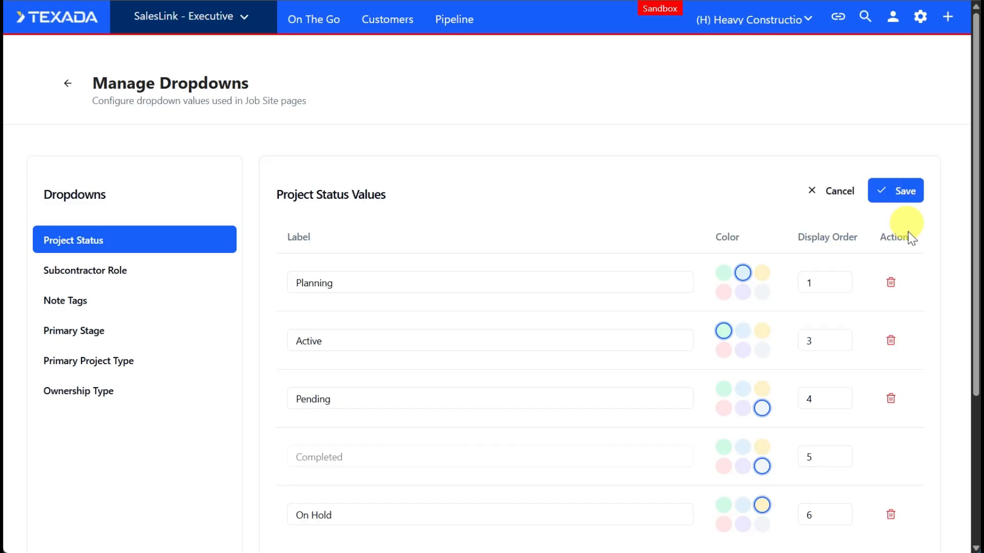
mouse_move(974, 248)
left_mouse_down()
mouse_move(978, 358)
mouse_move(969, 337)
left_mouse_up()
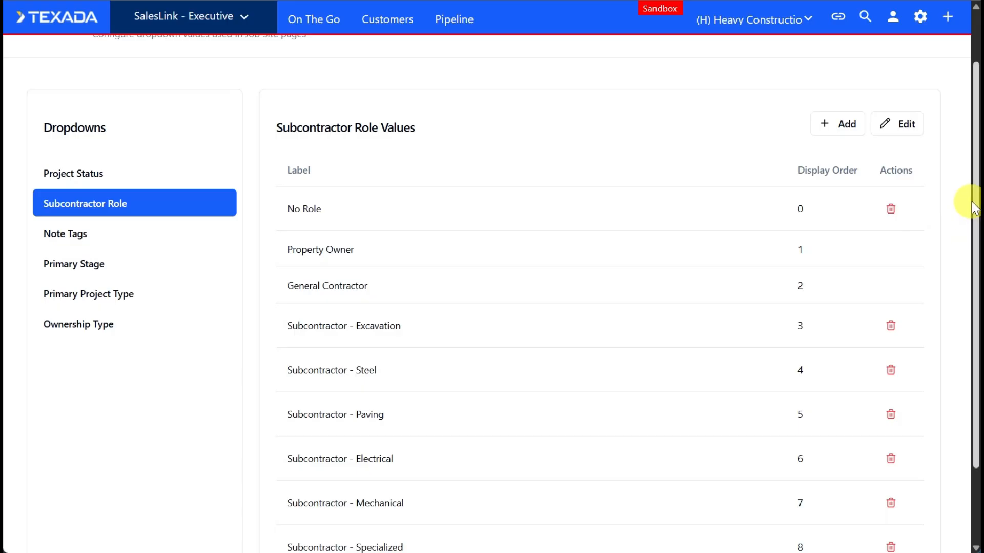
Add a Subcontractor Role value labelled Glazing with display order 5.
left_click_drag(970, 199, 962, 245)
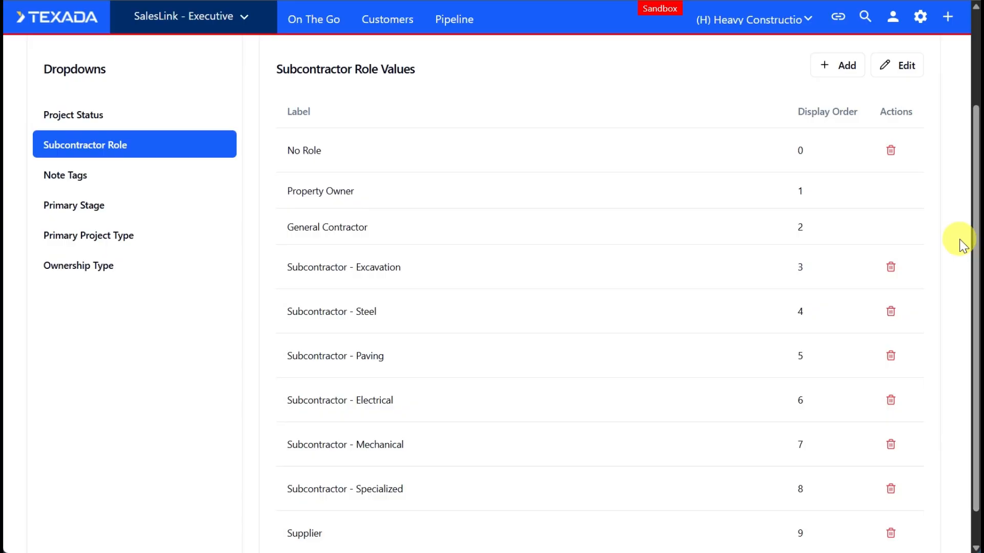
left_click(843, 72)
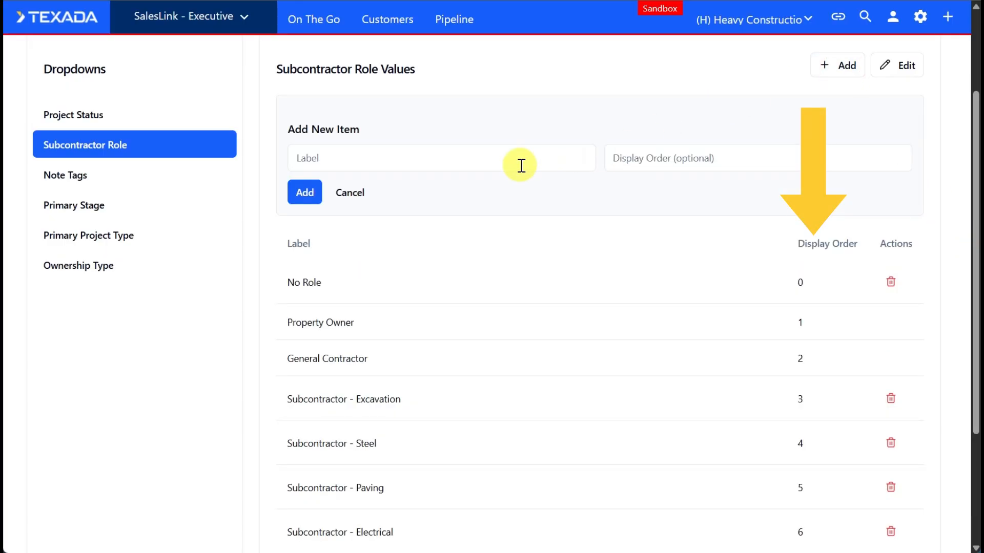
left_click(521, 165)
type("Glazing")
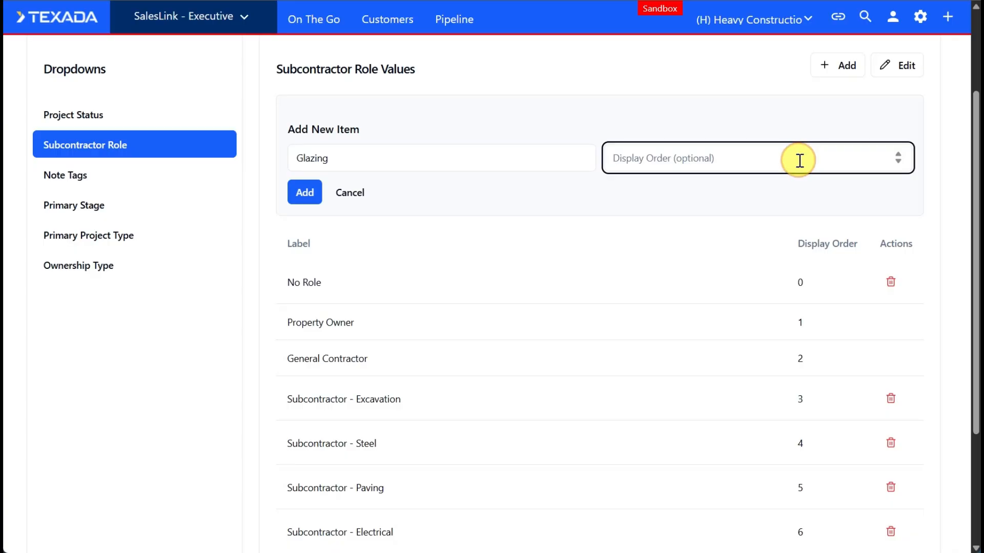
type("5")
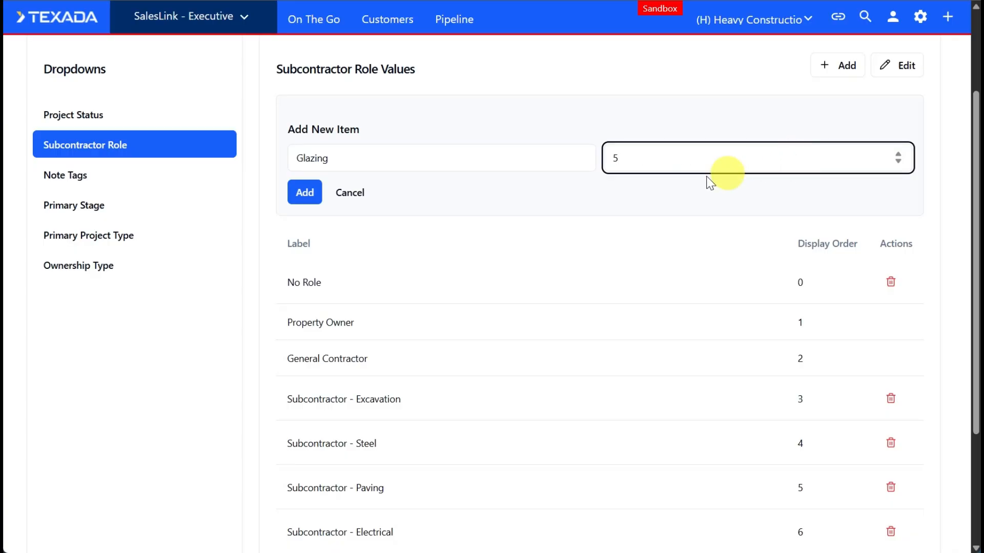
left_click(309, 193)
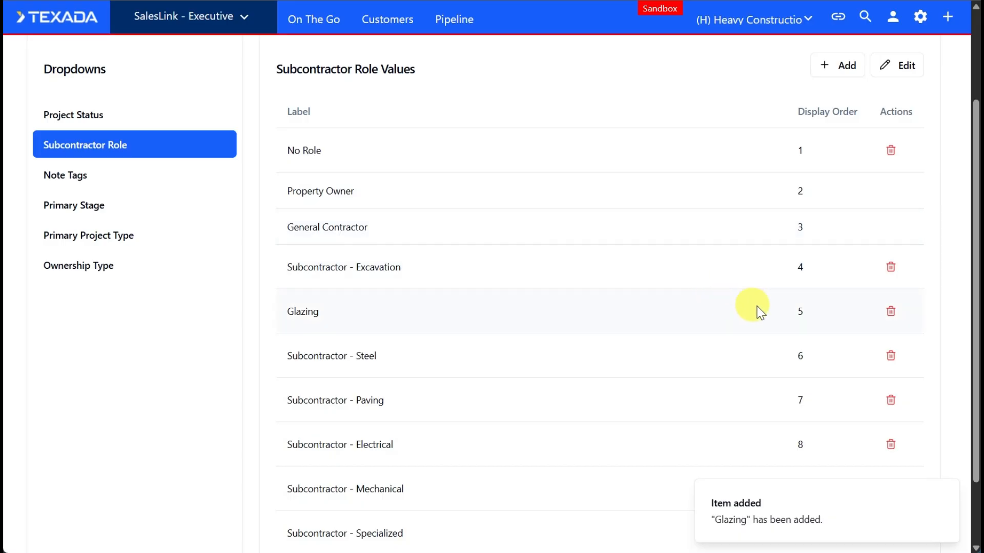
scroll(972, 248, "down", 2)
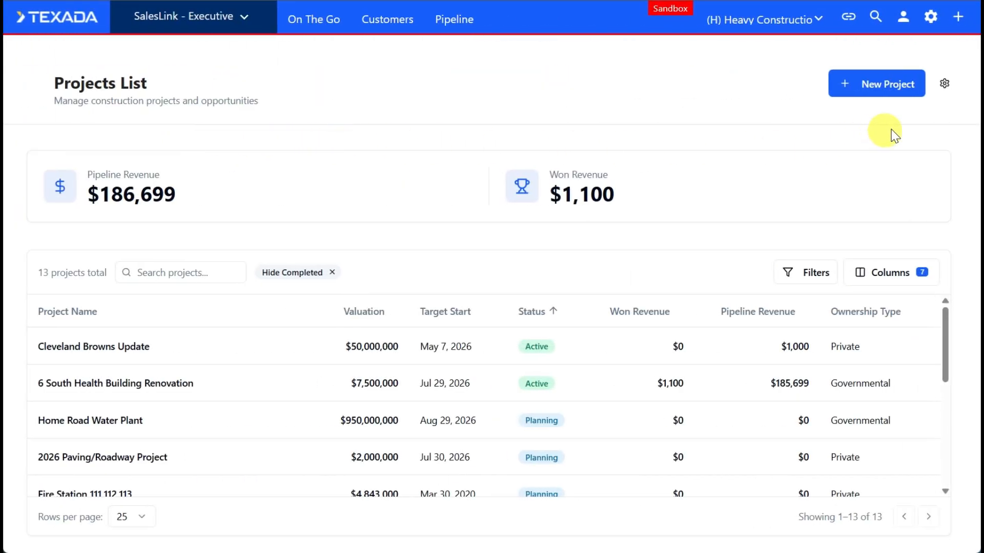
Open the Dodge project mappings and review the Primary Stage, Primary Project Type and Ownership Type mappings.
left_click(946, 85)
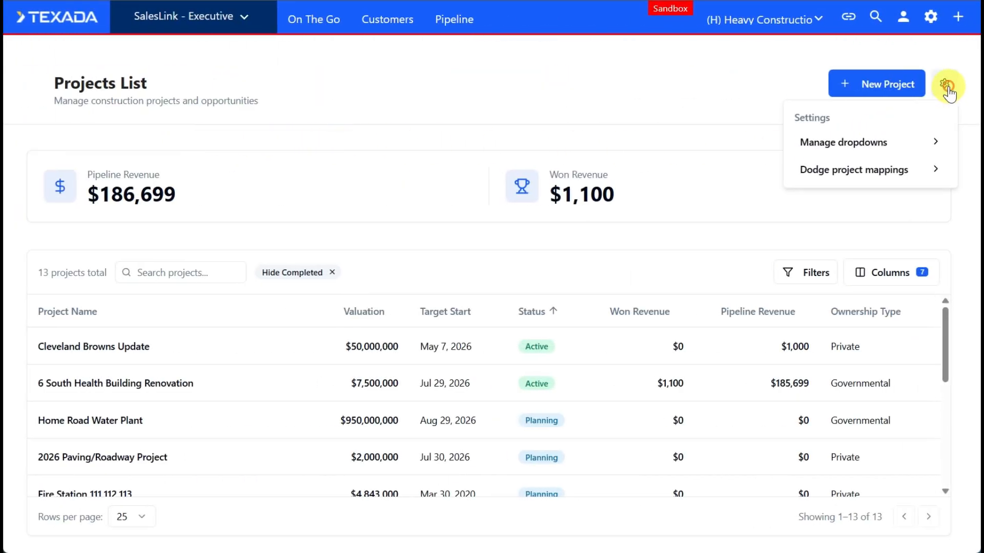
left_click(875, 174)
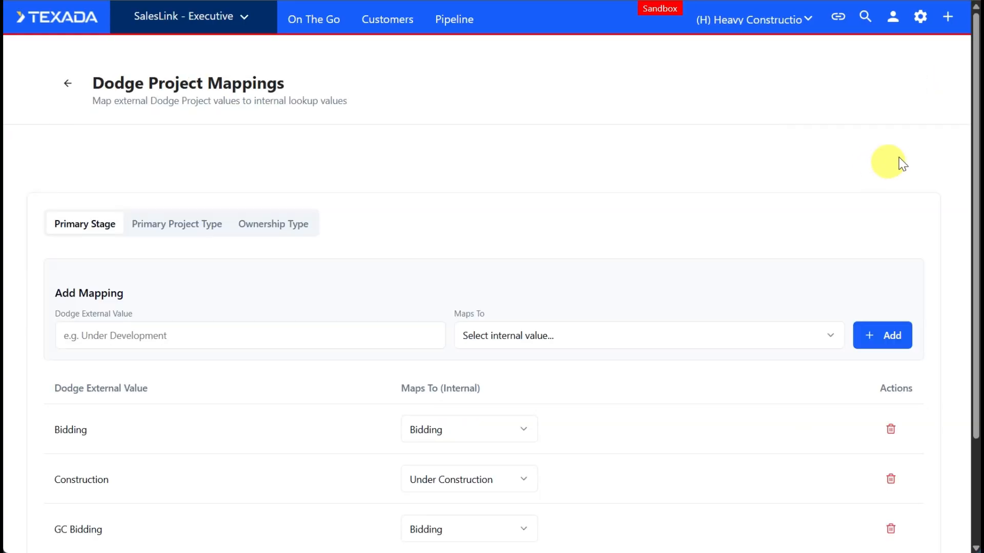
left_click_drag(973, 57, 968, 146)
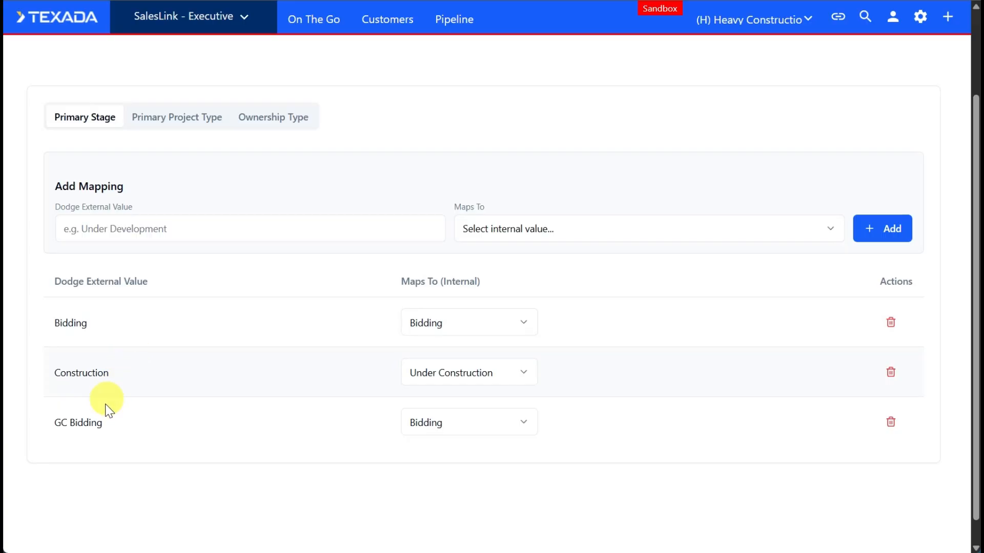
left_click_drag(103, 423, 55, 426)
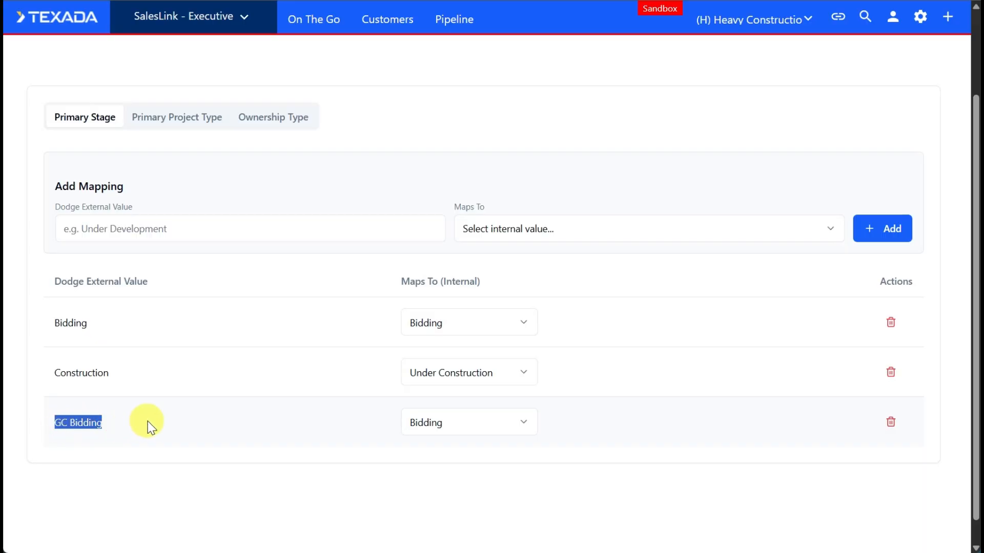
left_click(76, 324)
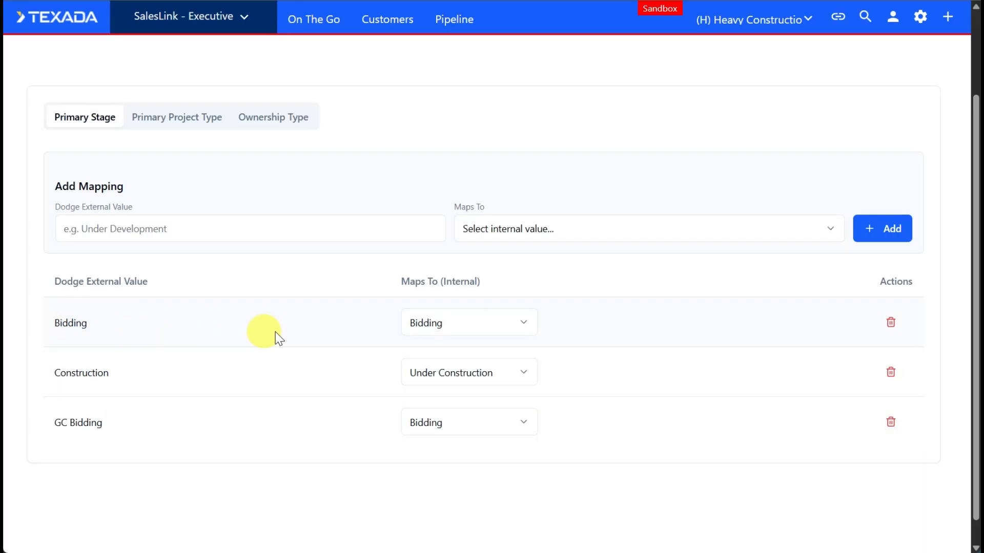
left_click(530, 323)
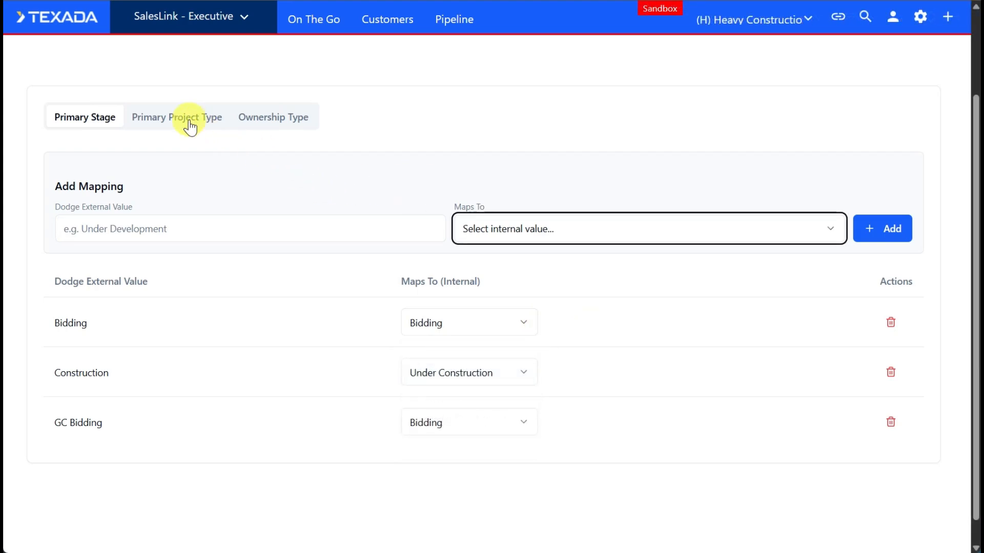
left_click(190, 127)
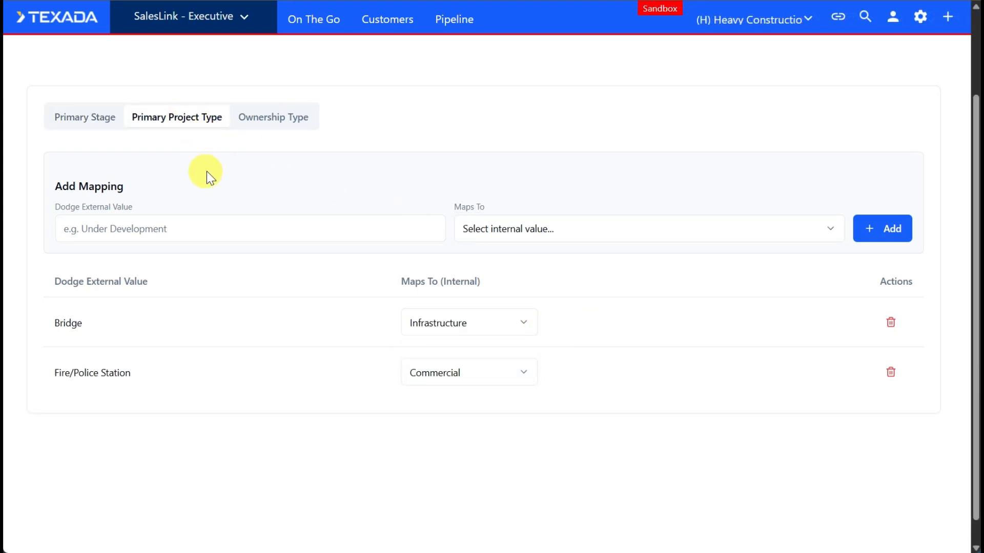
left_click(300, 118)
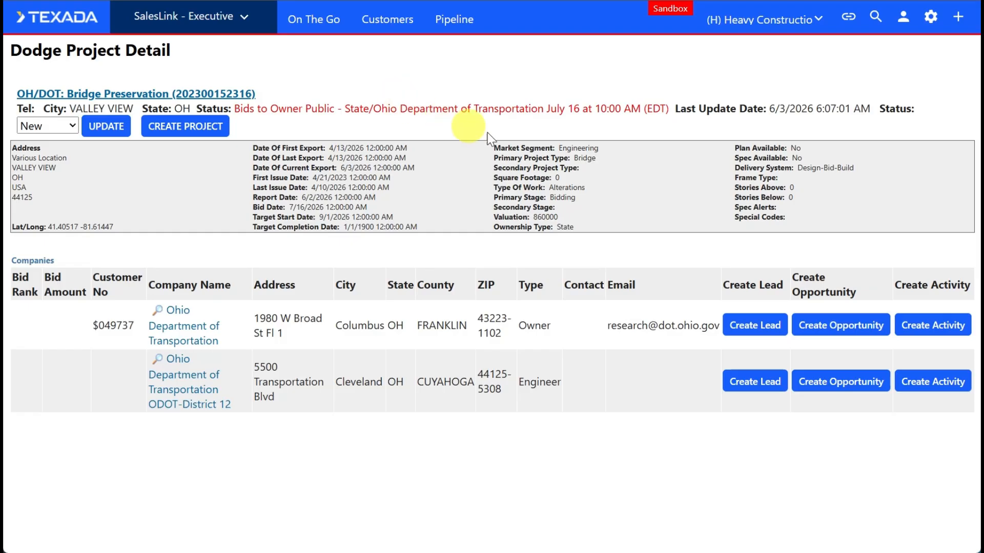
Check the OH/DOT: Bridge Preservation Dodge project's type fields, open a new project form from it and review the prefilled project details.
double_click(597, 158)
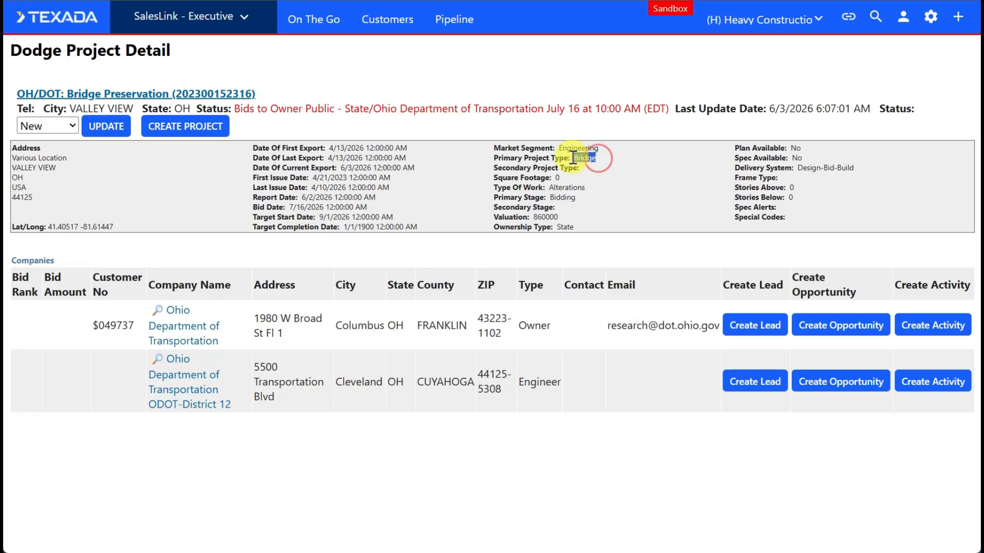
left_click(552, 227)
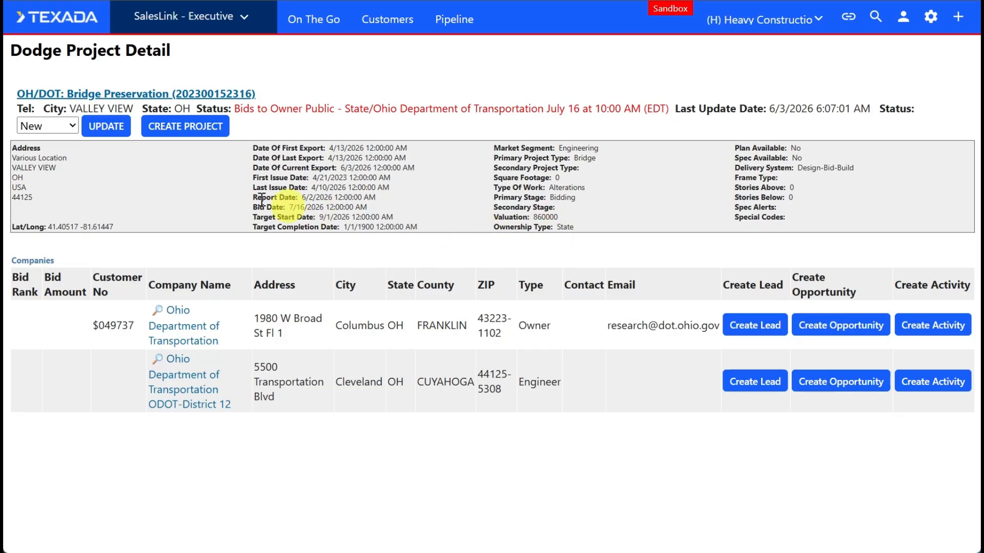
left_click(208, 134)
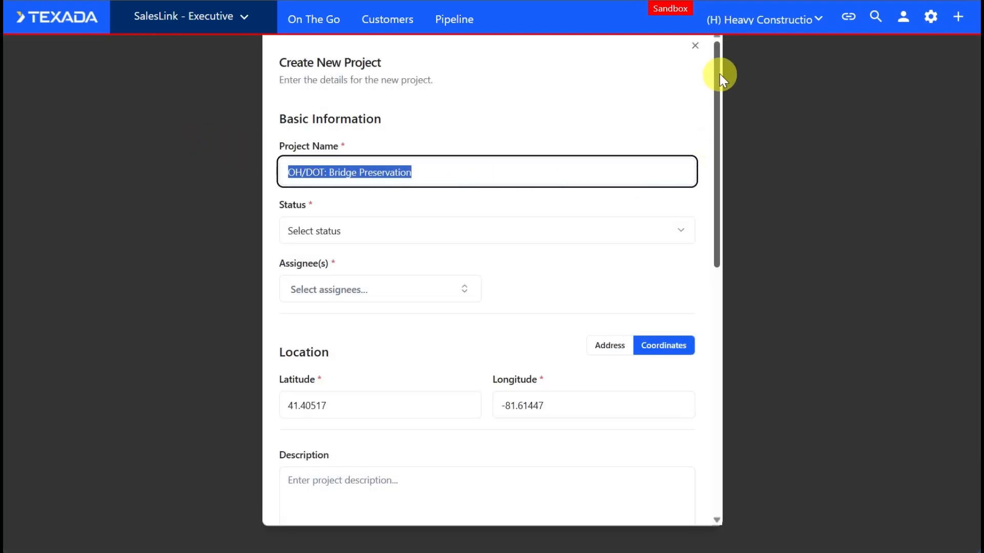
left_click_drag(719, 74, 710, 248)
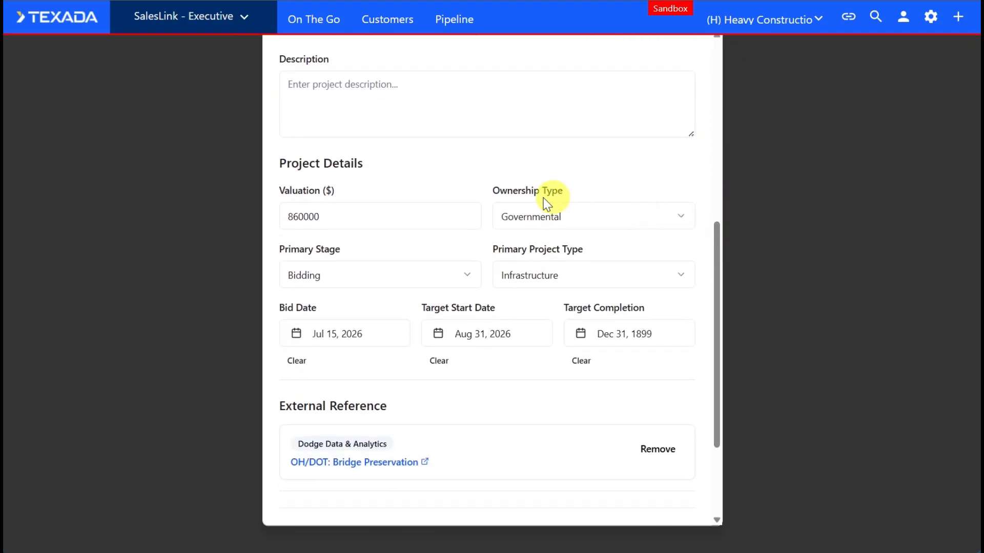